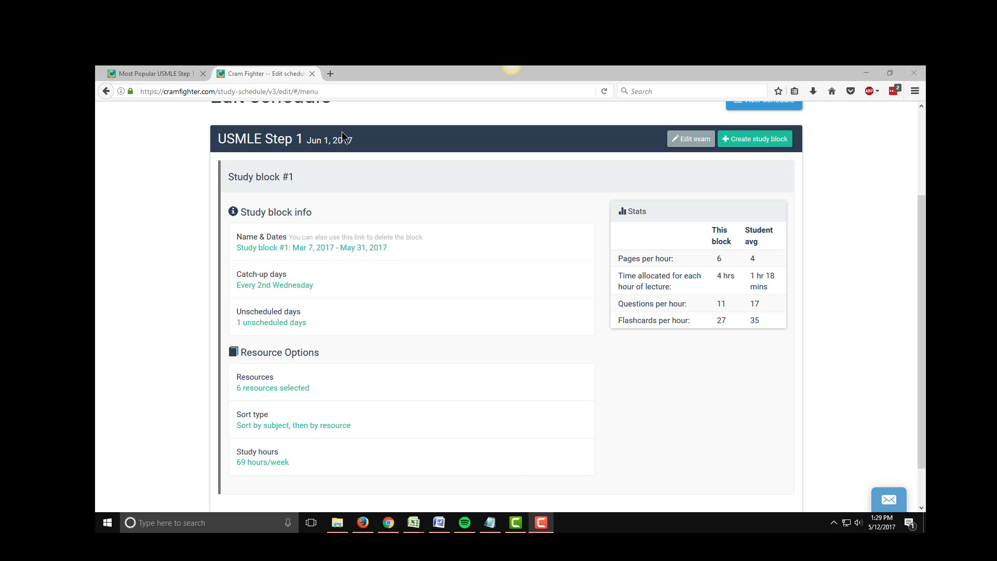
Open the schedule view and scroll up to the top of the current week.
scroll(828, 139, "up", 2)
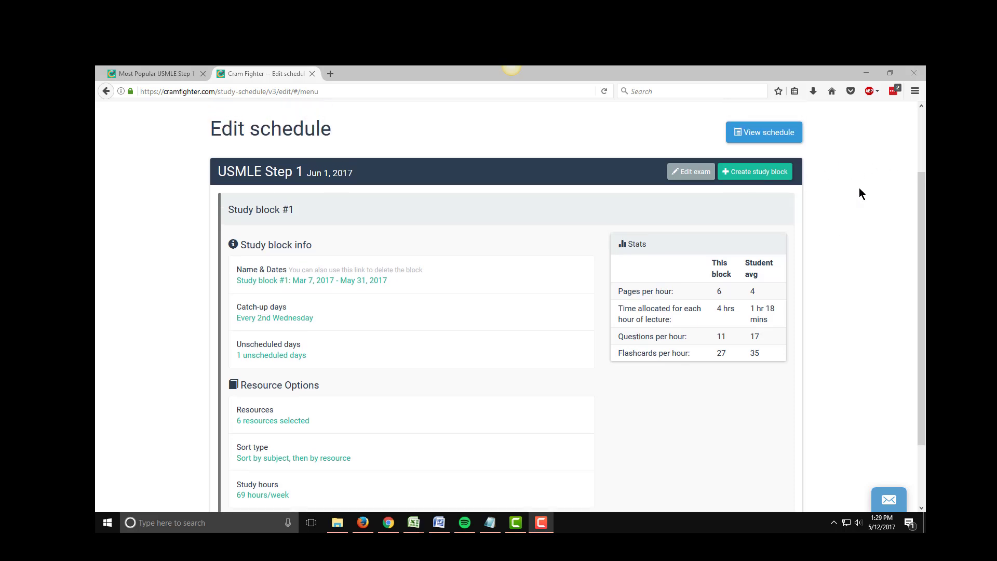
left_click(773, 162)
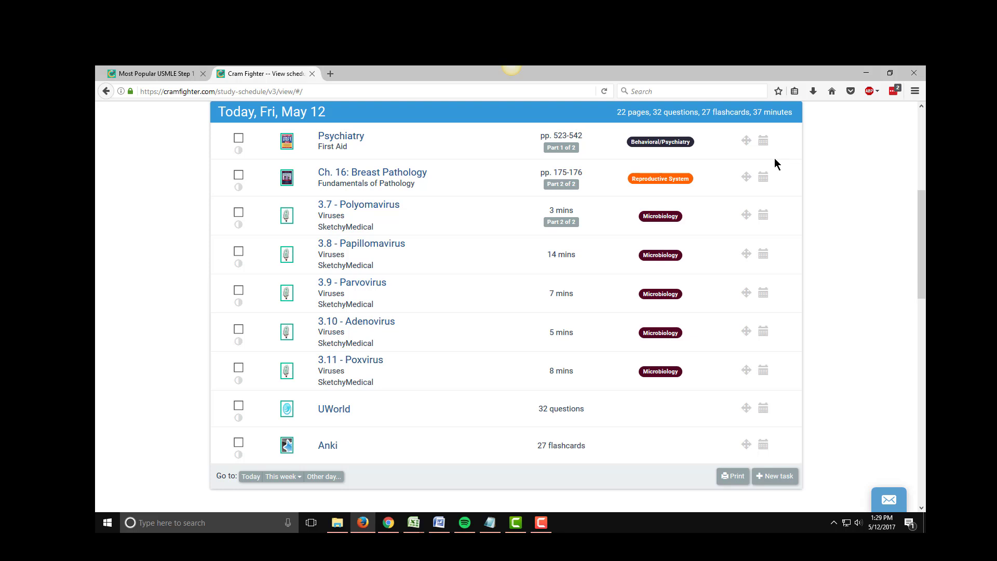
scroll(774, 158, "up", 1)
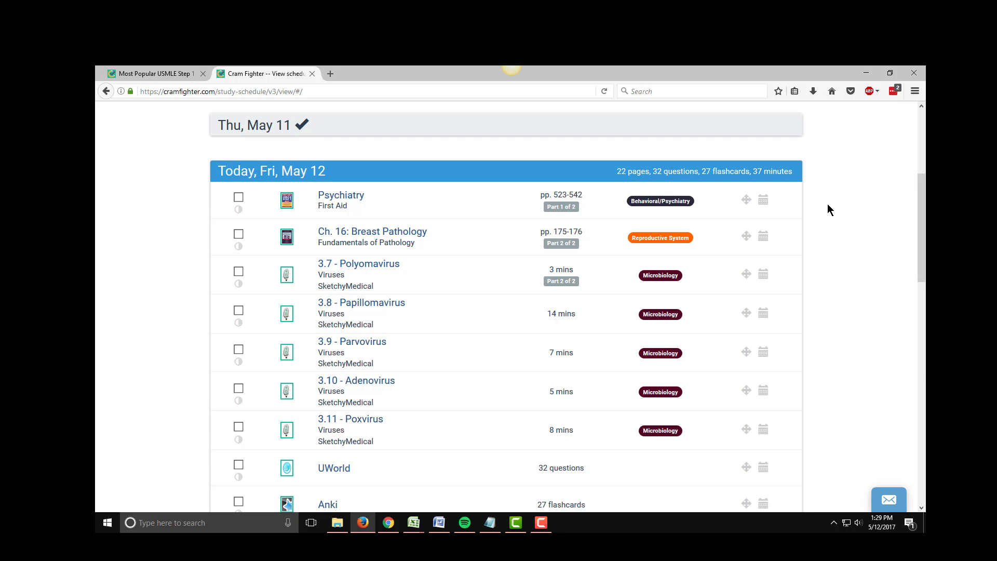
scroll(828, 204, "up", 3)
scroll(827, 203, "up", 1)
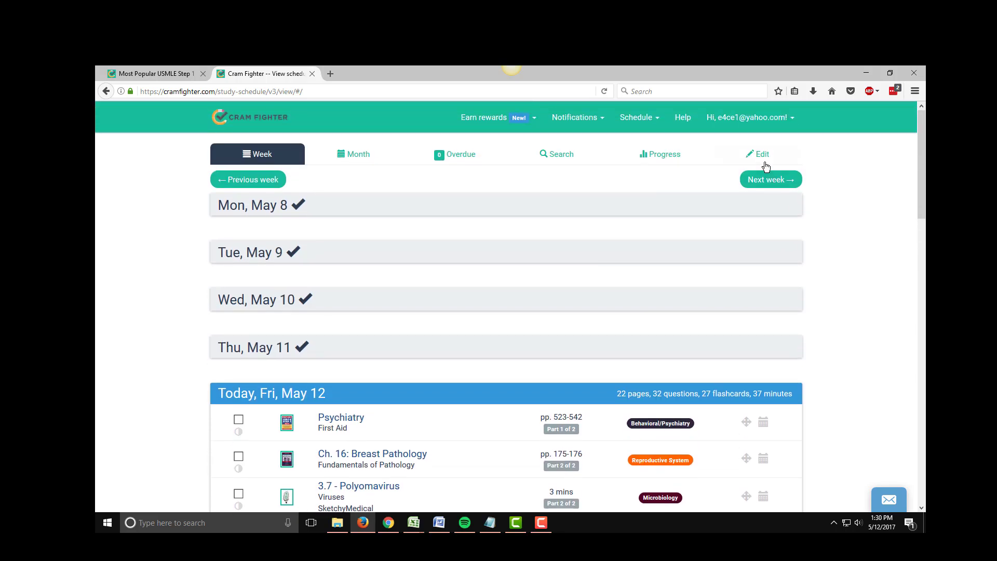
Open schedule editing and start creating a new study block for the USMLE Step 1 exam.
left_click(763, 158)
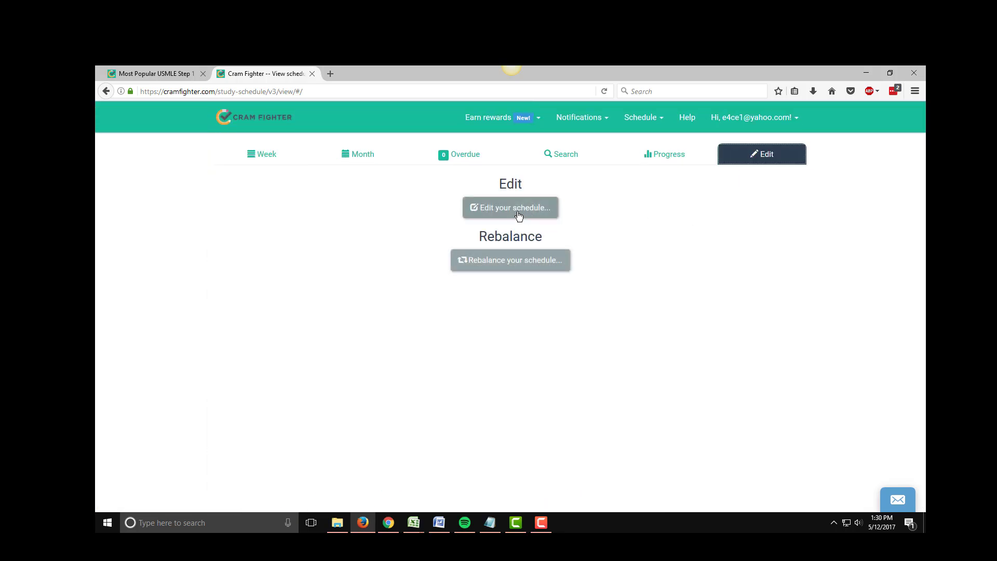
left_click(536, 208)
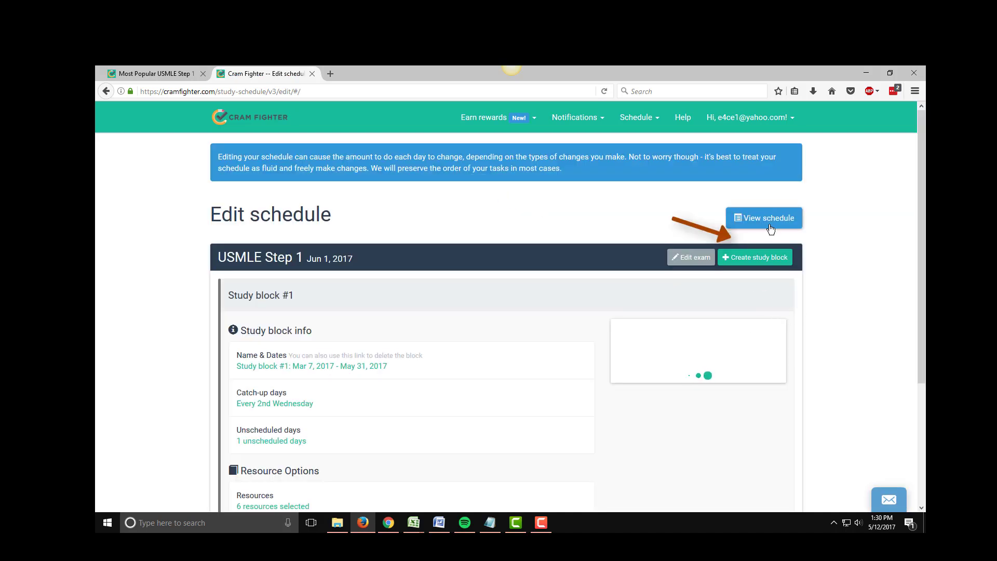
left_click(764, 263)
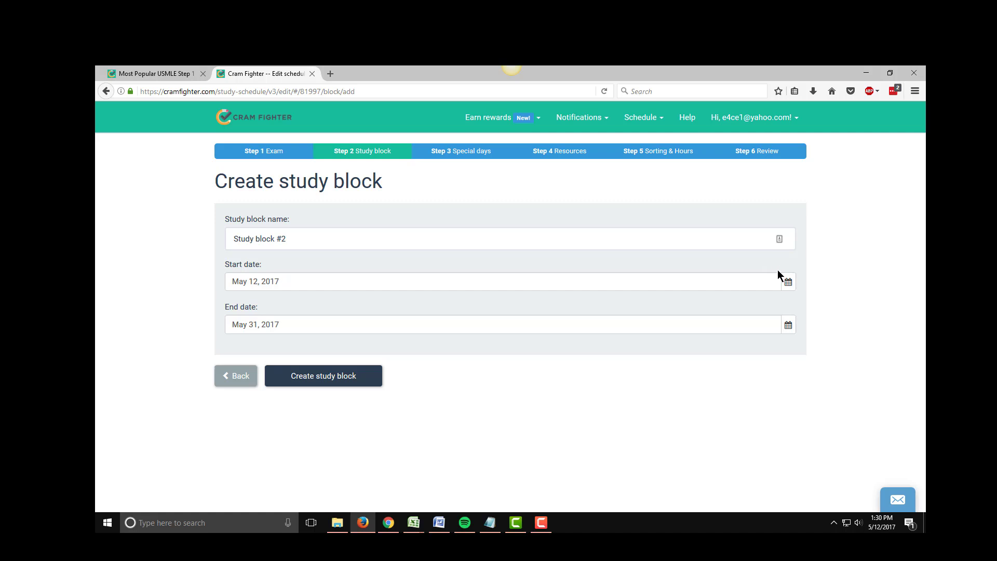
Name the study block Review BRS Physiology, keeping May 12, 2017 to May 31, 2017, and create it.
left_click(432, 241)
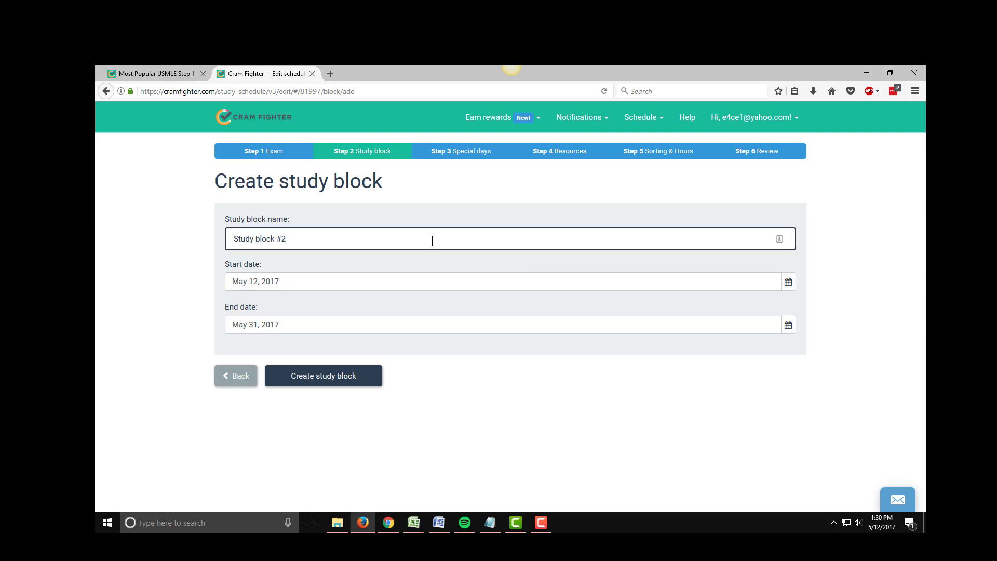
triple_click(432, 241)
type("Re")
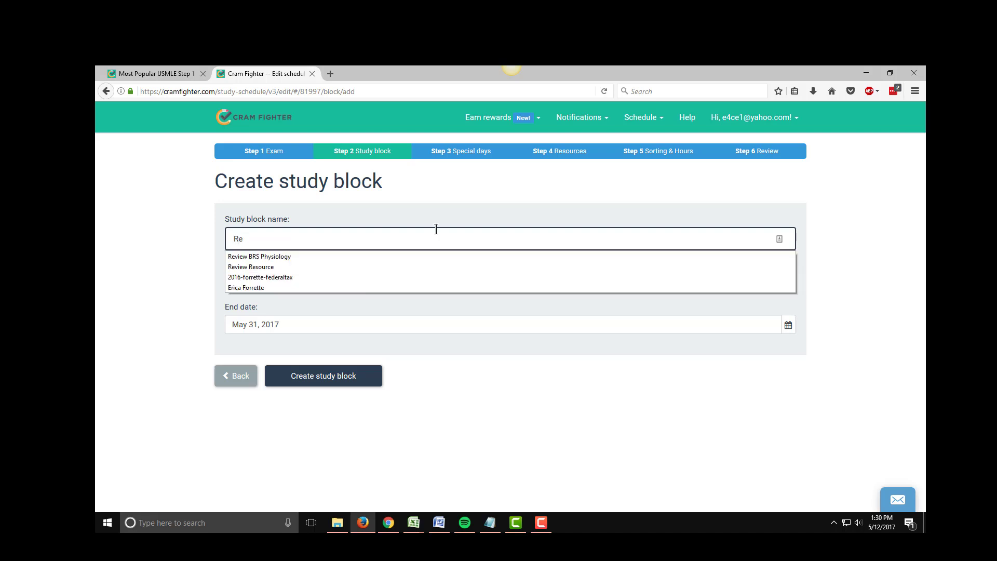
key("Down")
key("Tab")
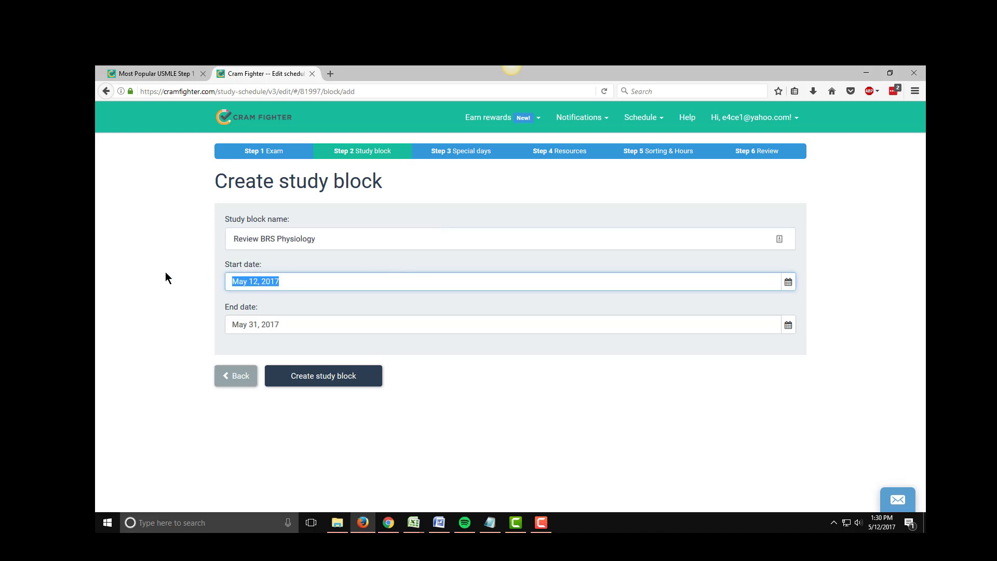
left_click(154, 279)
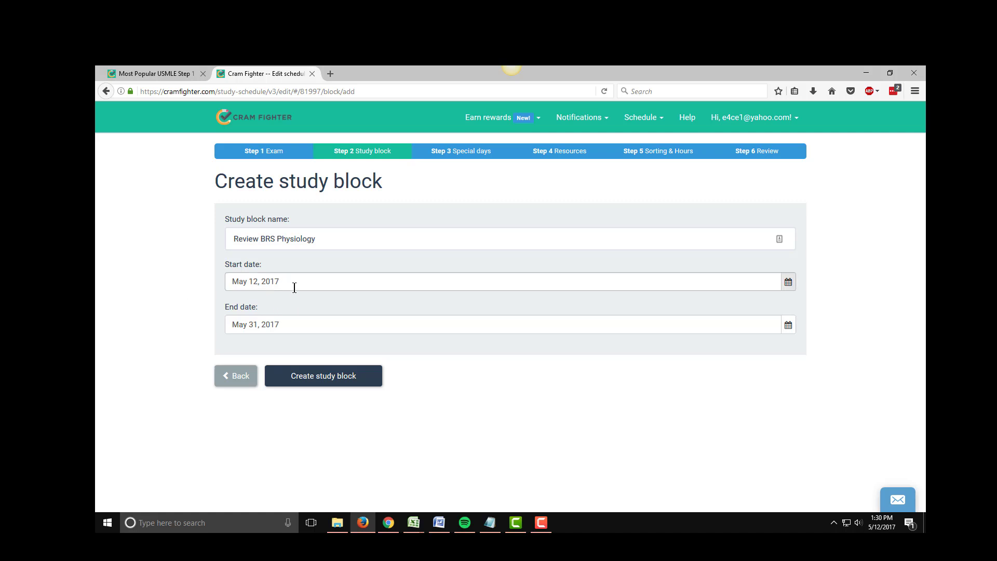
left_click(327, 378)
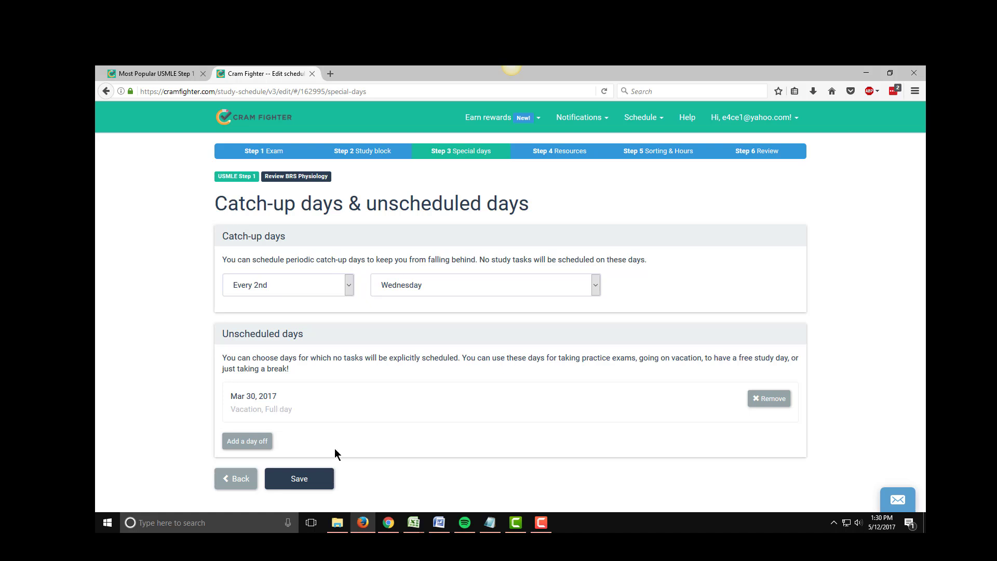
Keep the default special days, then search resources for 'board review series physio' and open Board Review Series Physiology, 6th edition.
left_click(297, 482)
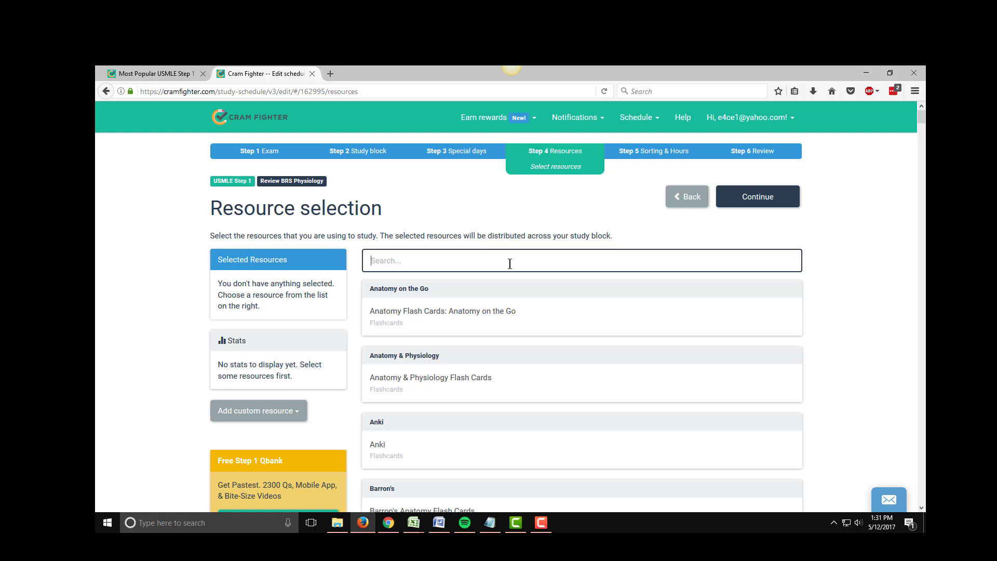
type("board review series physio")
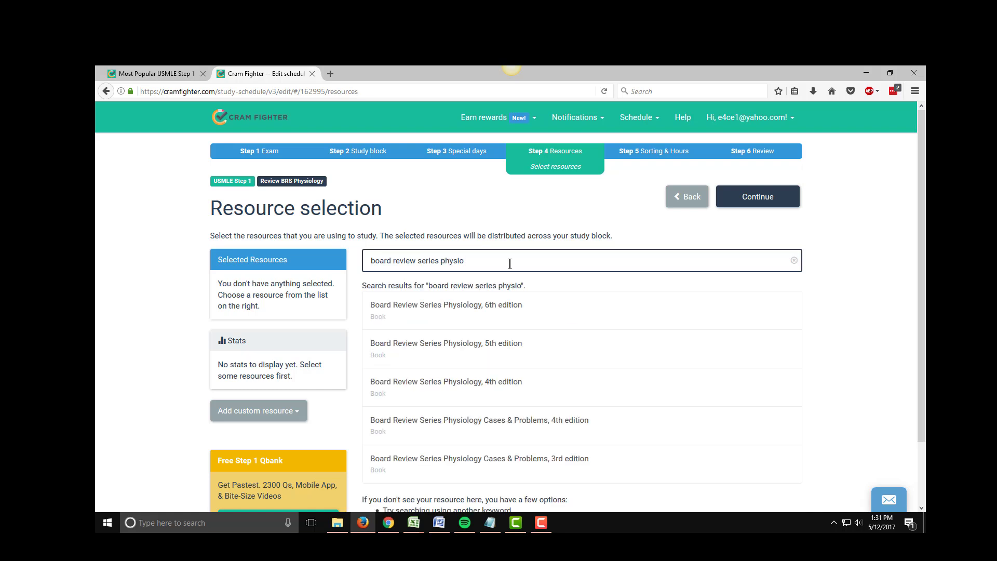
left_click(513, 310)
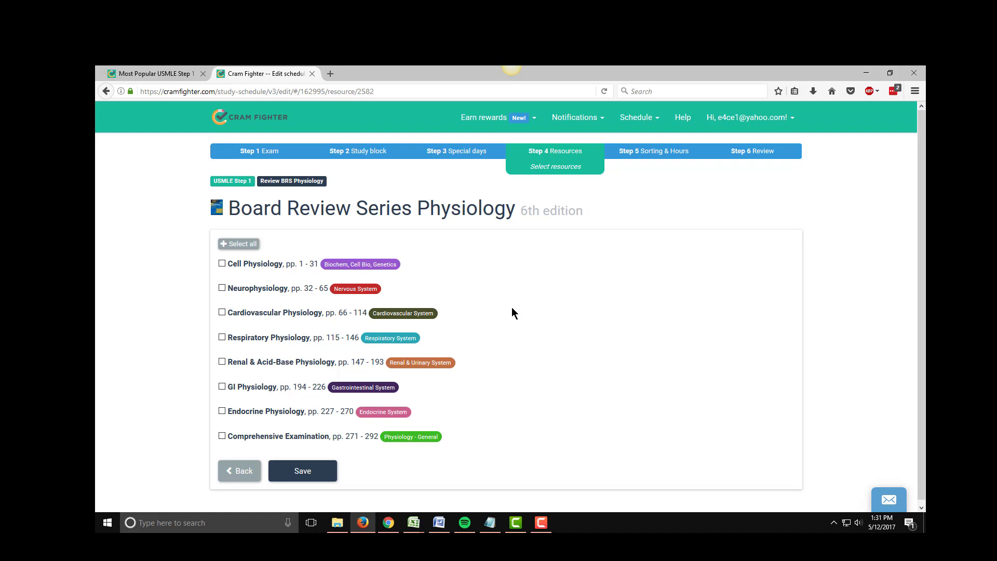
Select all chapters of the book, save them, and continue past resource selection.
left_click(244, 249)
left_click(304, 471)
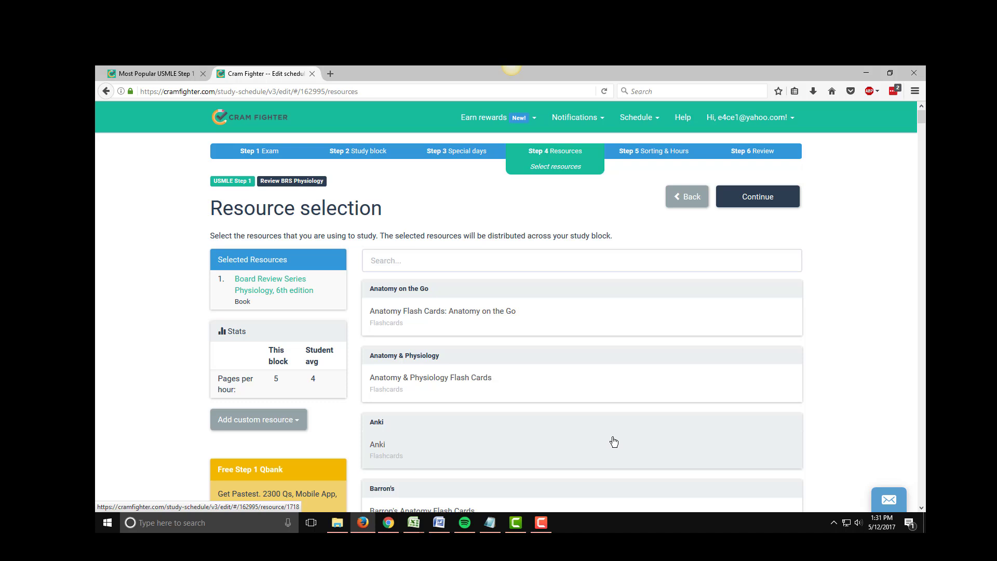
left_click(746, 198)
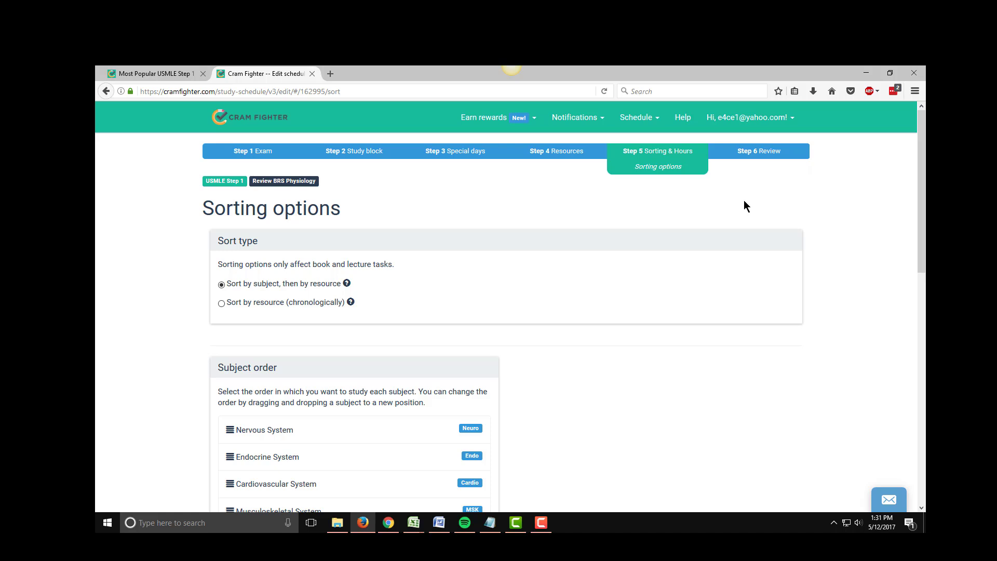
Set the sort type to Sort by resource (chronologically) and save.
scroll(423, 421, "down", 2)
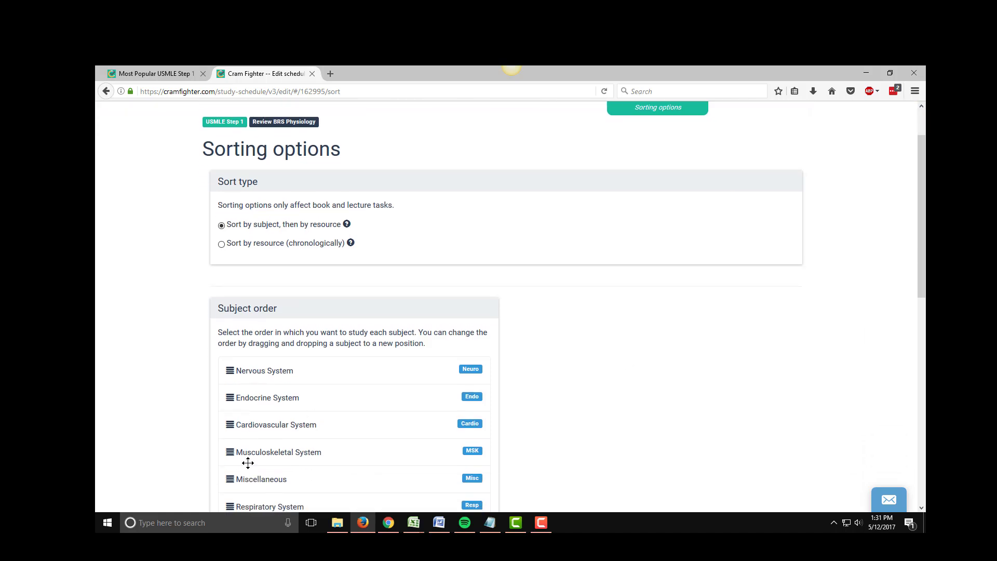
left_click(221, 245)
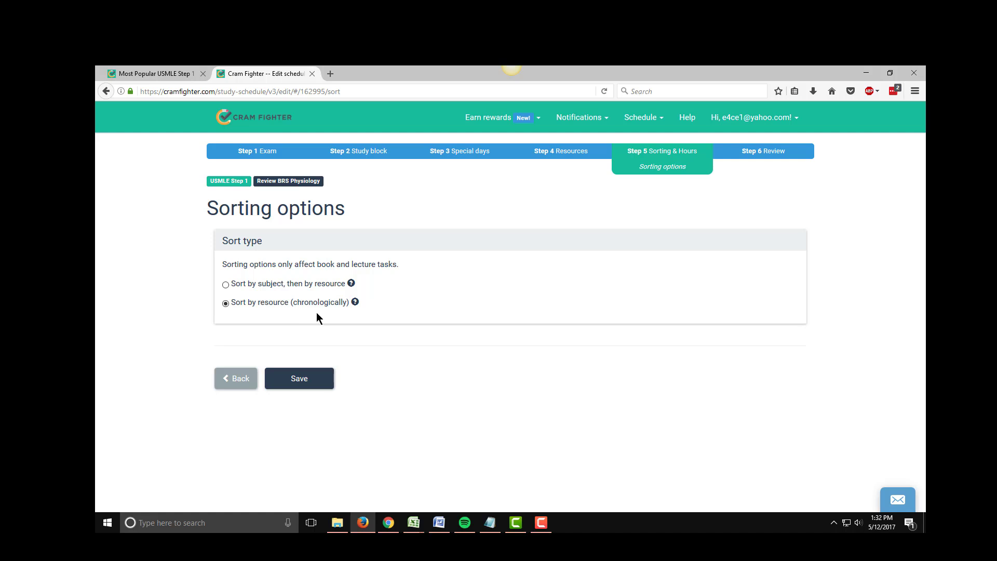
left_click(307, 382)
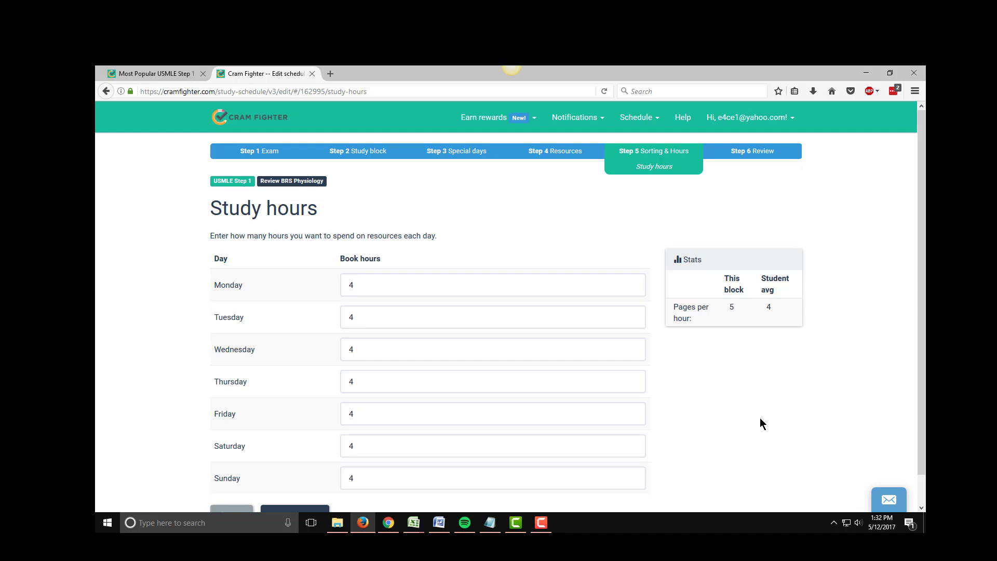
Keep 4 book hours for every day of the week and save the study hours.
left_click(517, 283)
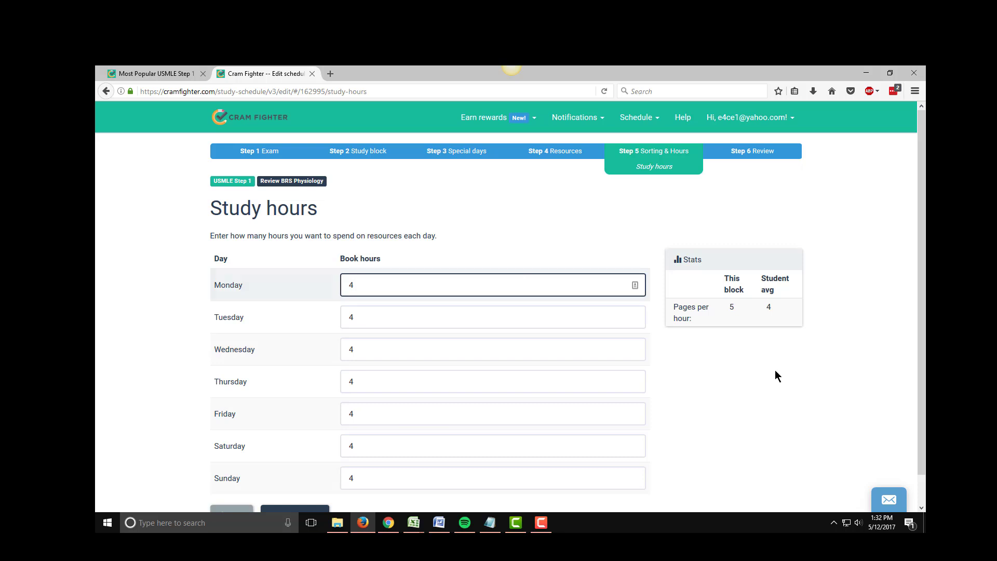
left_click(783, 385)
scroll(786, 382, "down", 1)
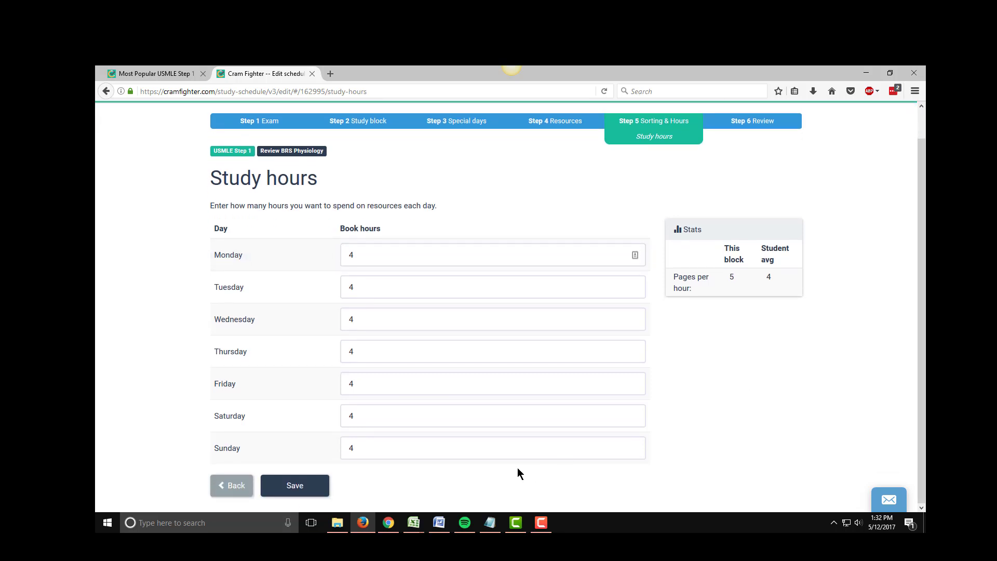
left_click(292, 485)
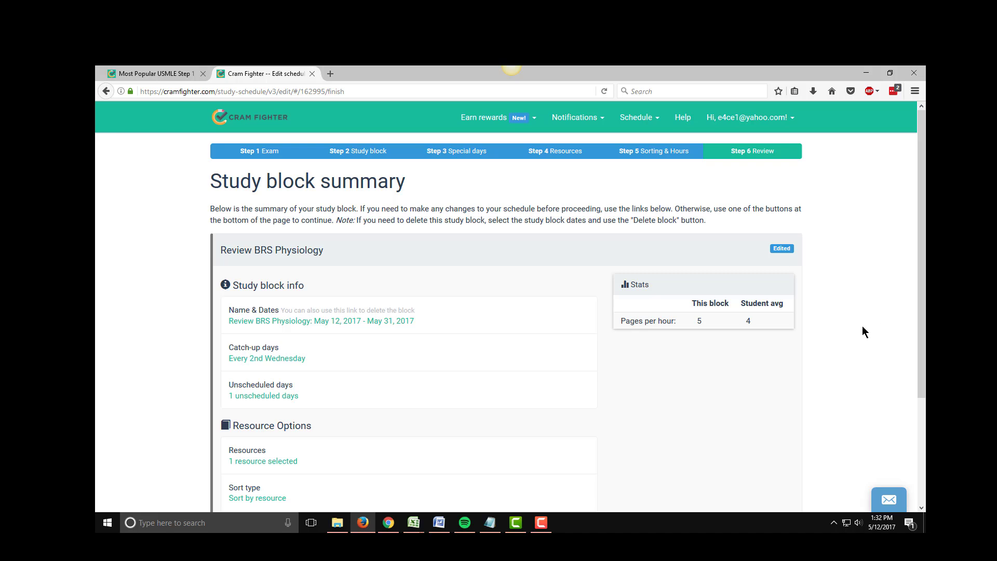
Review the study block summary details for Review BRS Physiology.
scroll(863, 331, "down", 2)
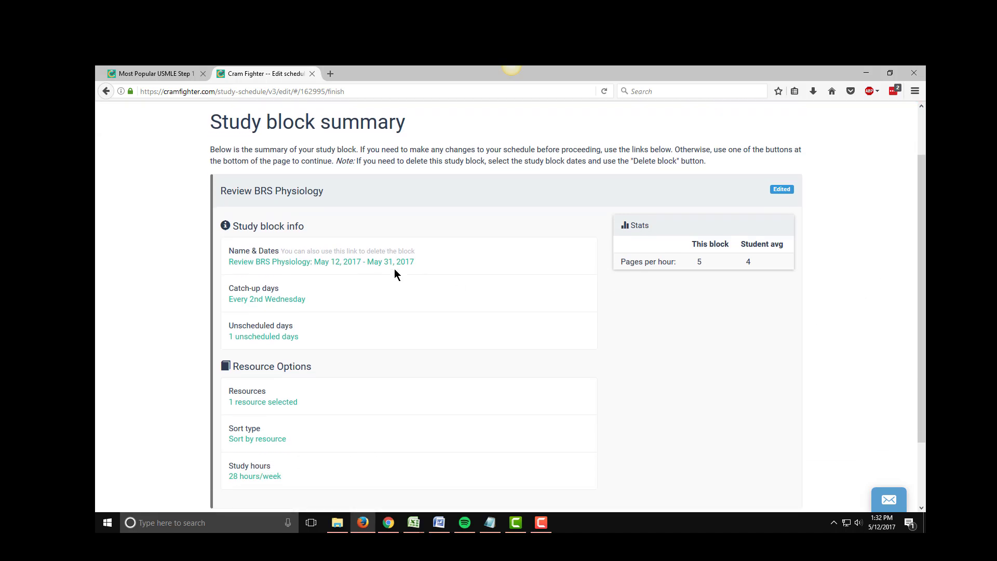
left_click_drag(337, 190, 218, 190)
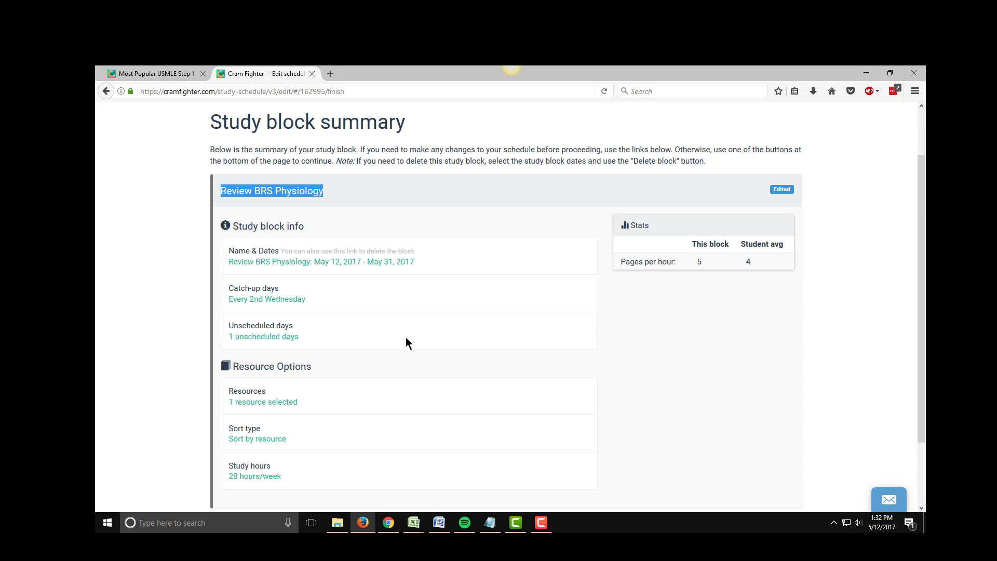
left_click(132, 275)
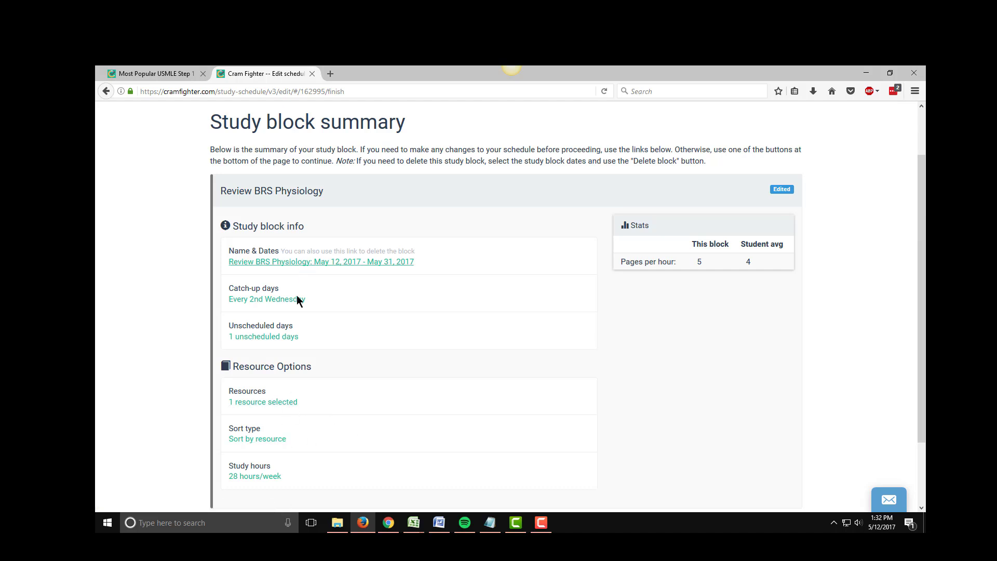
scroll(356, 314, "down", 3)
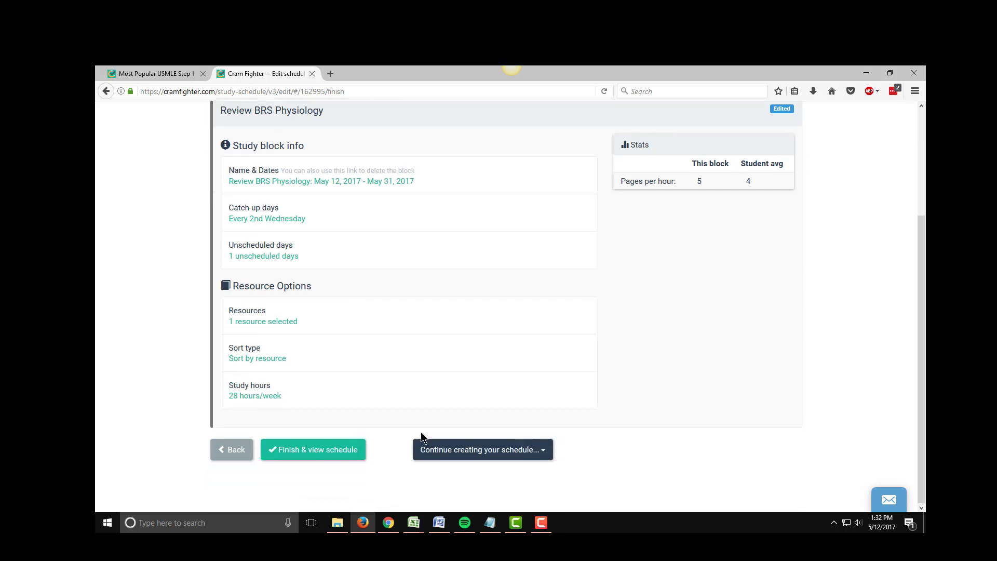
Finish the study block and recalculate the schedule with the default overdue and start-day options.
left_click(286, 456)
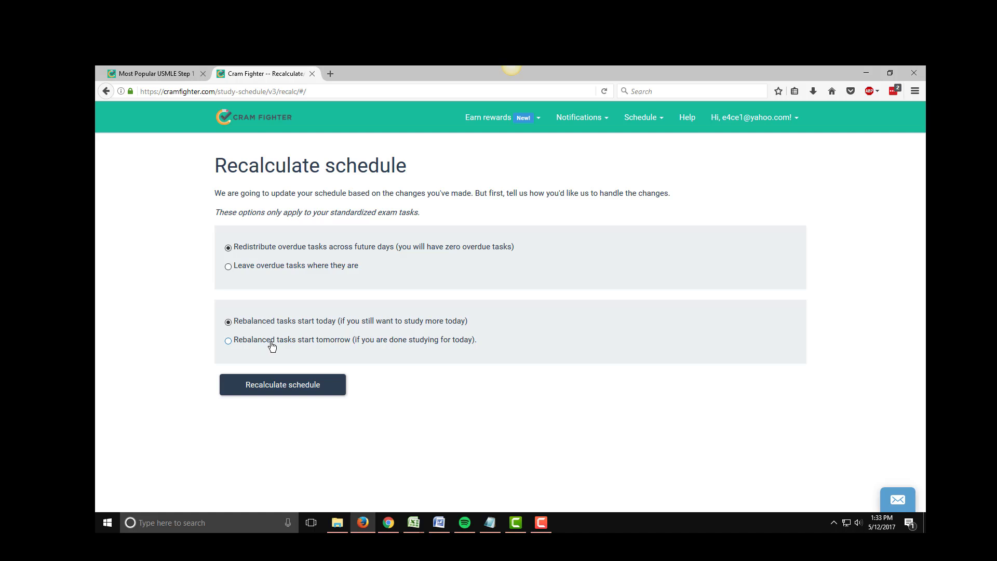
left_click(304, 389)
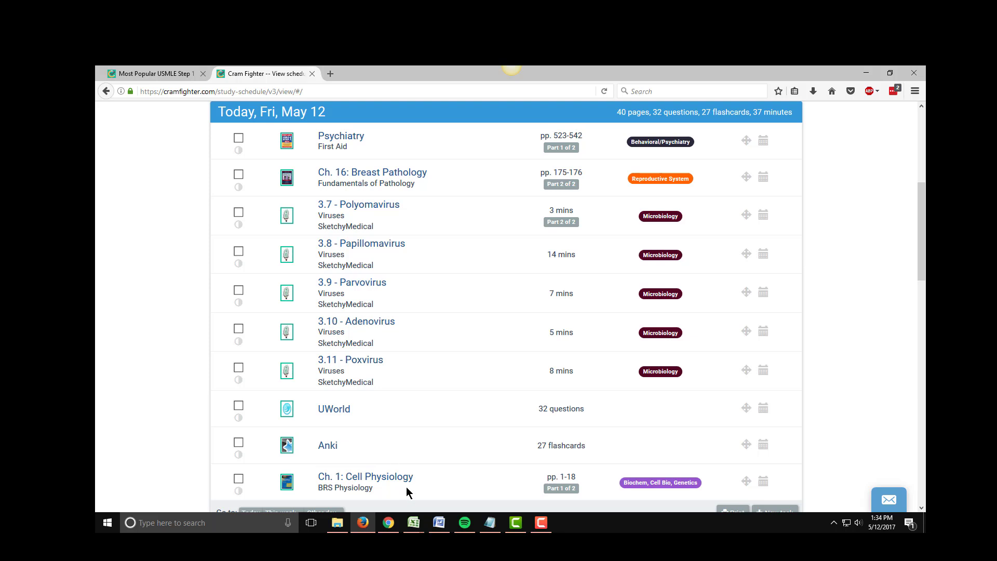
Scroll through the updated daily schedule to check where the BRS Physiology chapters appear.
scroll(404, 487, "down", 5)
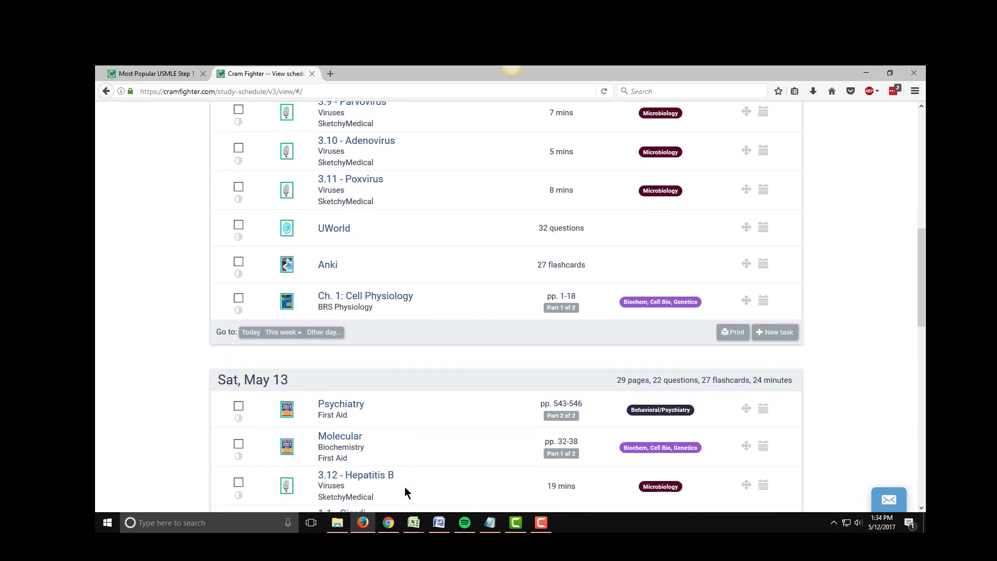
scroll(404, 487, "down", 2)
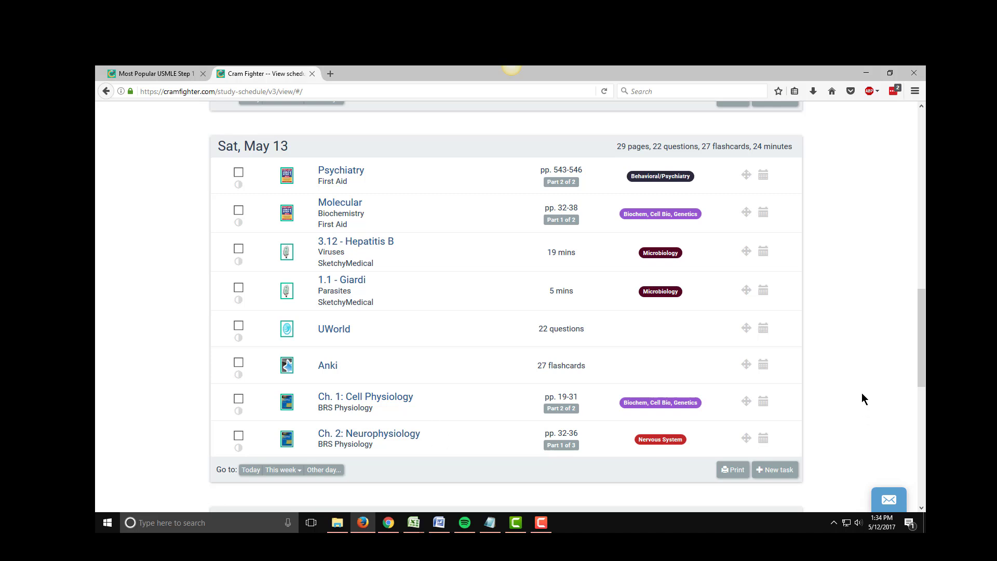
scroll(867, 385, "down", 7)
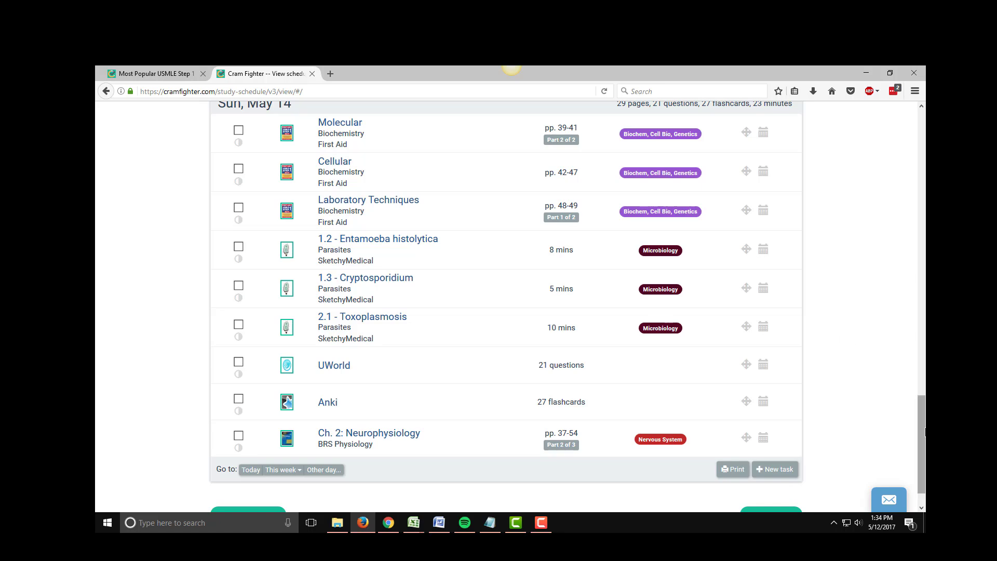
left_click_drag(922, 434, 922, 151)
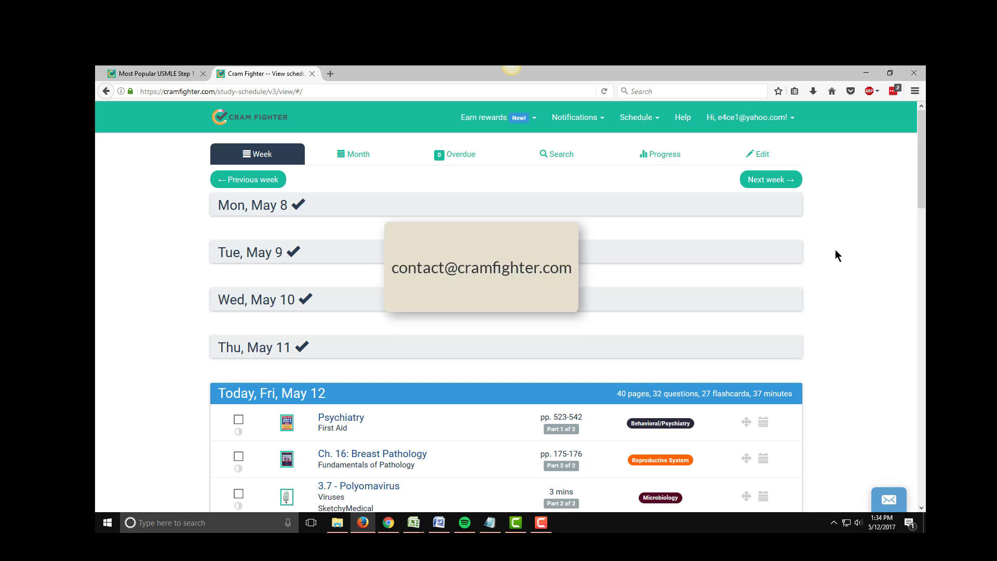
Open and close the Contact us chat panel.
left_click(888, 498)
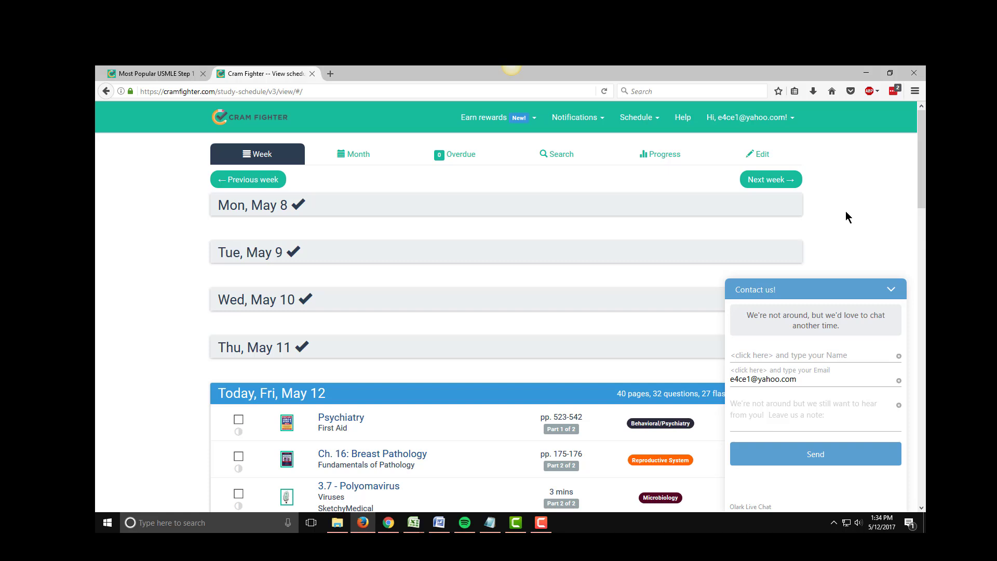
left_click(904, 299)
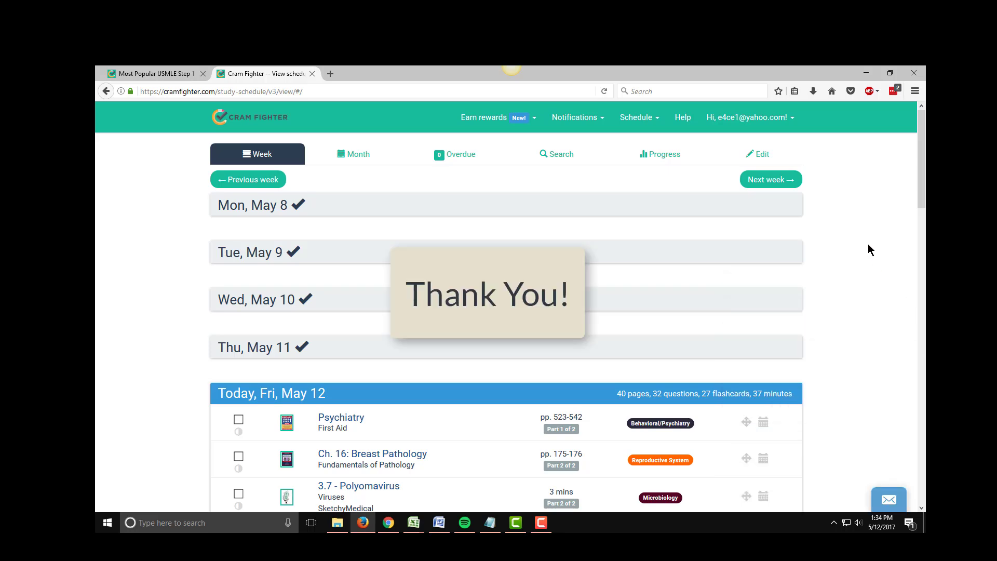